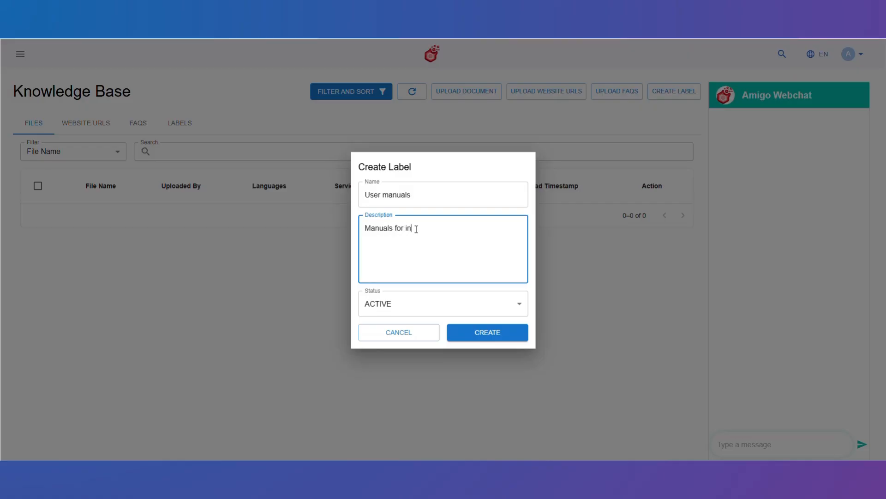
Finish the label description as "Manuals for internal users", keep the status ACTIVE, and create the User manuals label.
text(sers)
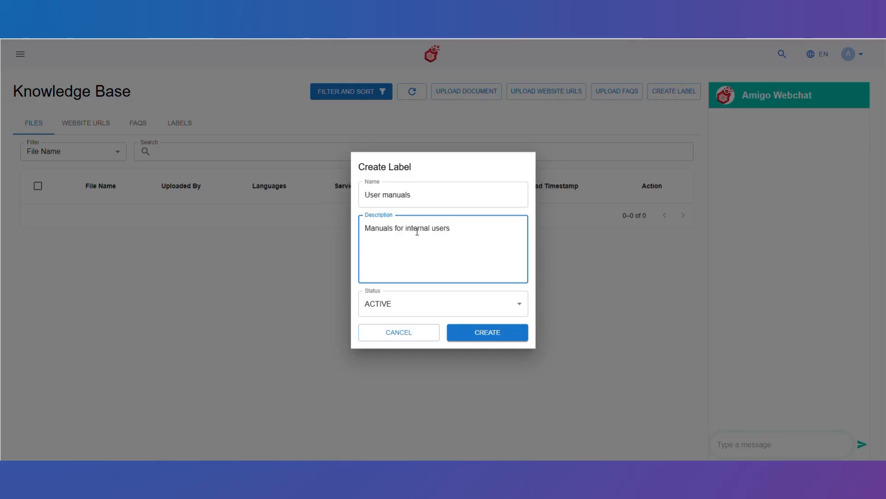
click(445, 307)
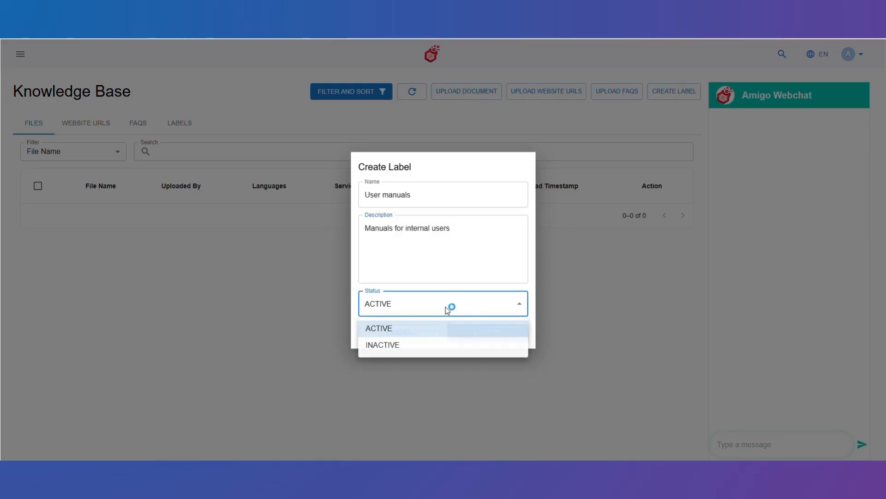
click(445, 307)
click(485, 337)
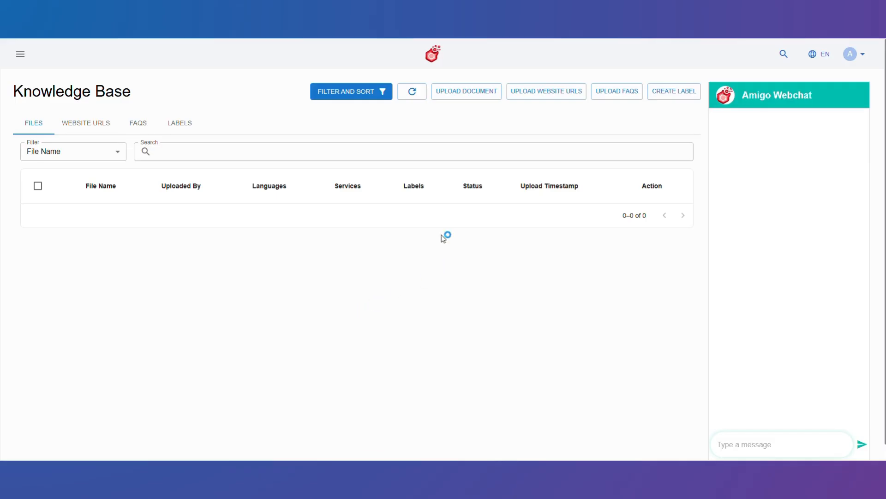
Start a document upload with English as language, Chatbot as service and User manuals as label.
click(461, 90)
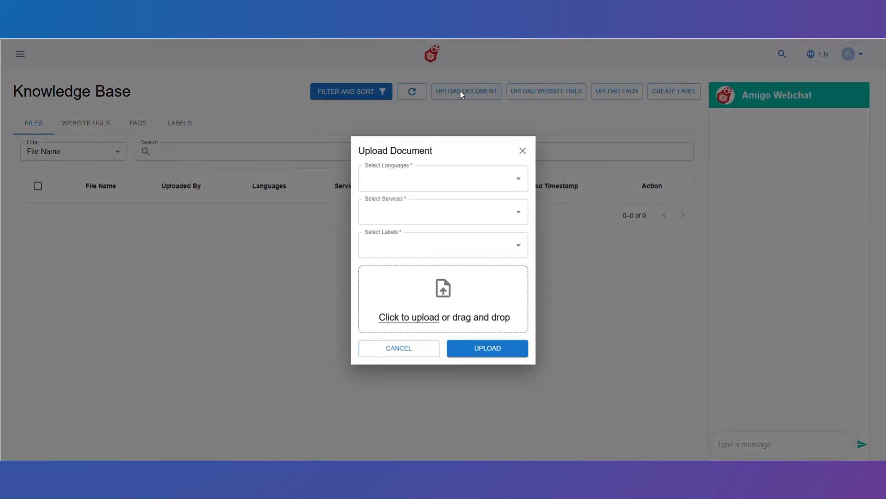
click(401, 176)
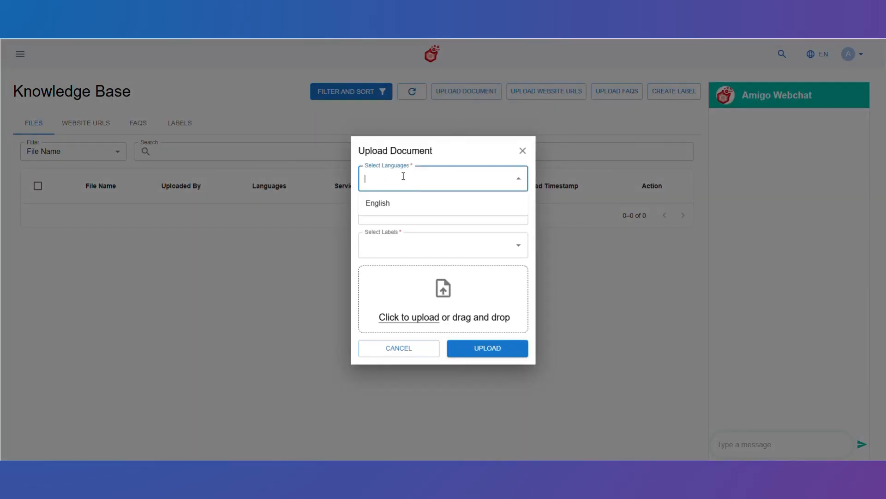
click(408, 203)
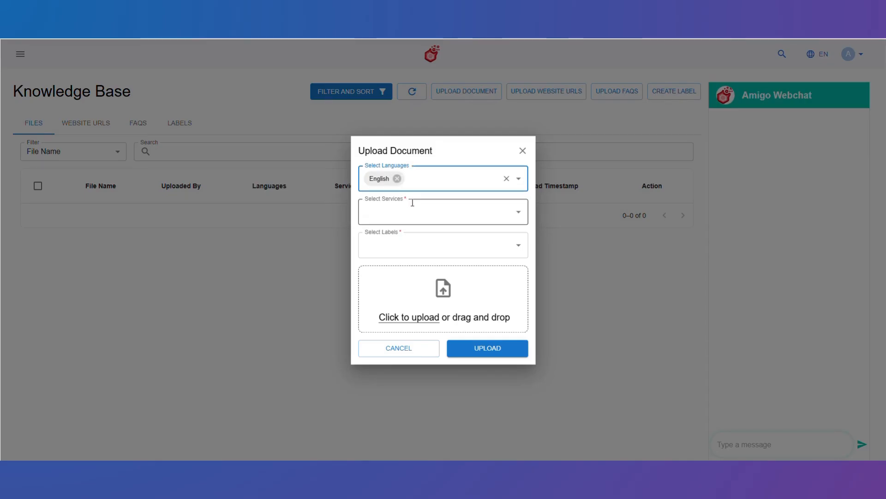
click(449, 205)
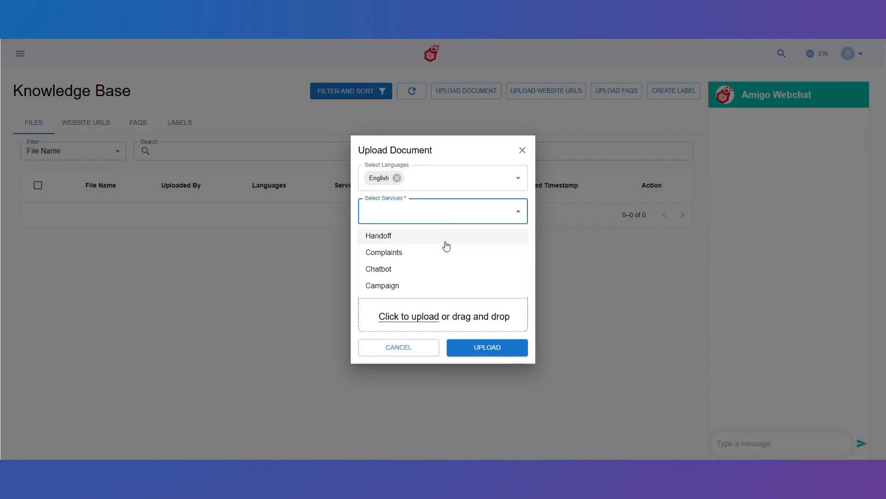
click(447, 268)
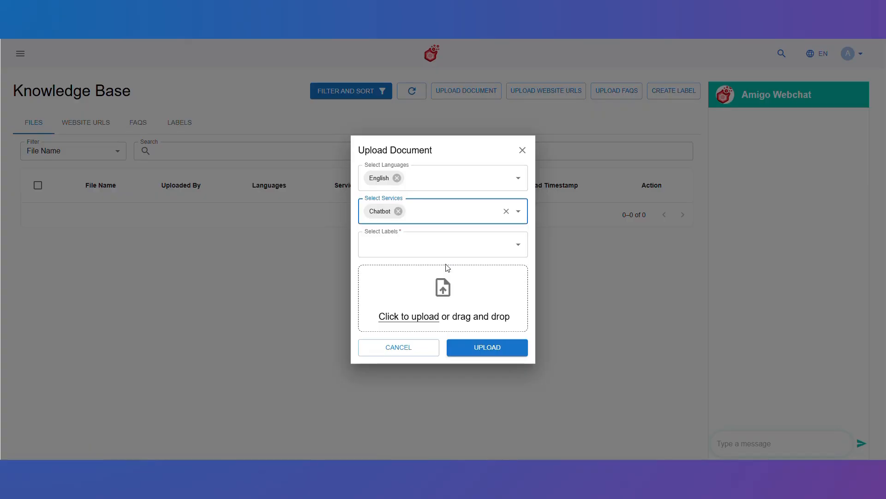
click(419, 245)
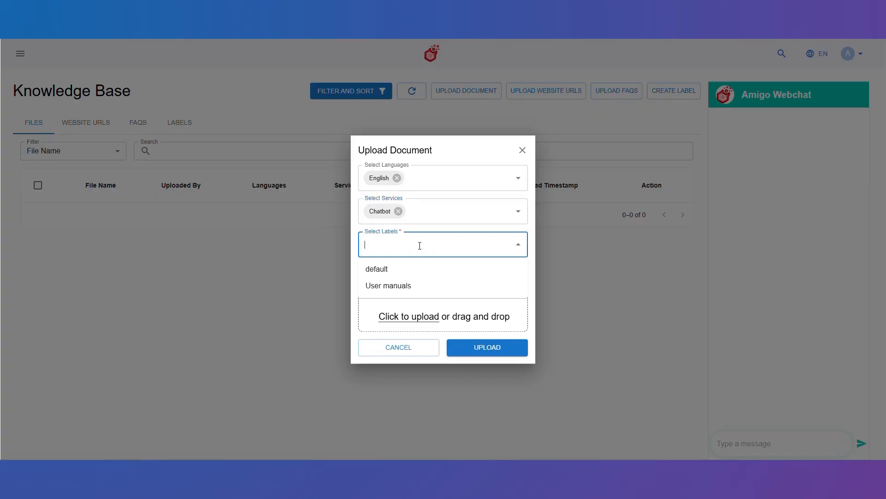
click(414, 287)
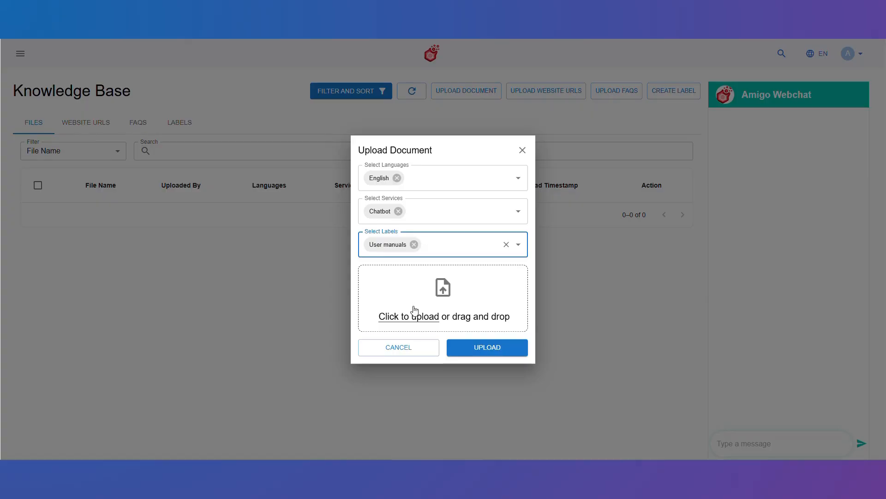
Attach Analytics Master User Manual, Knowledge Base User Manual and User Mangement Master Manual, and upload them.
click(414, 310)
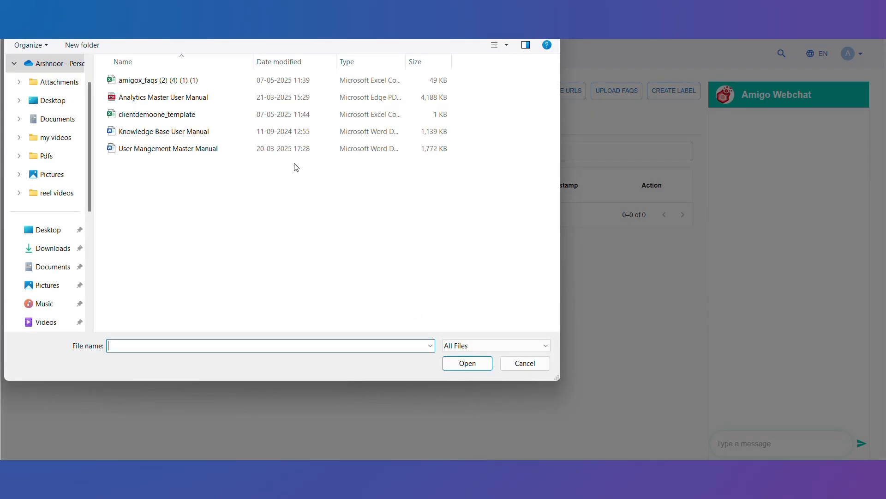
drag(294, 164, 291, 135)
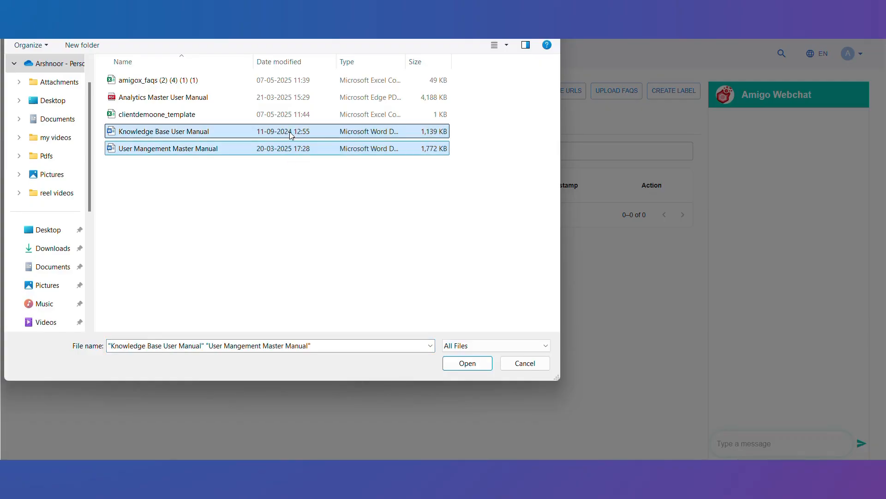
ctrl+click(286, 98)
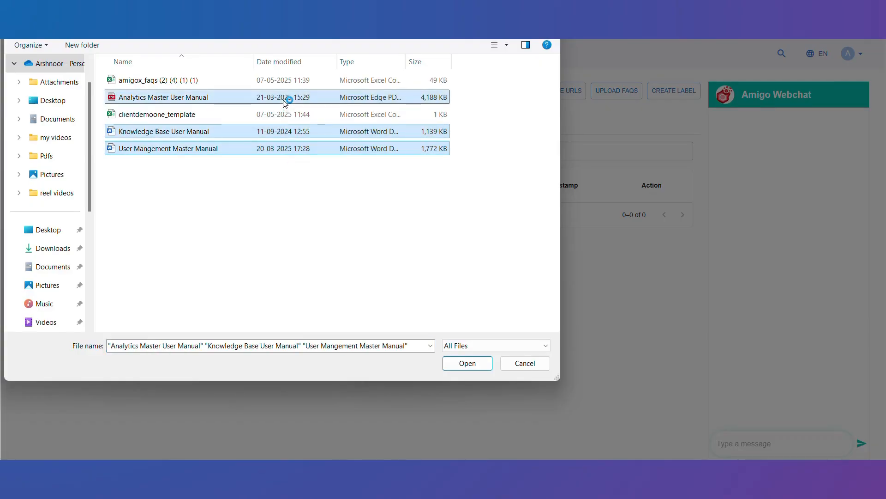
click(467, 363)
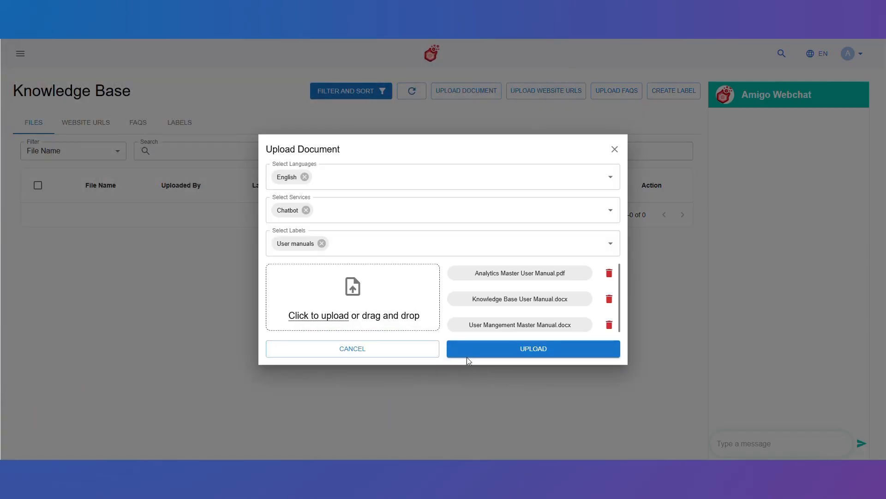
click(509, 353)
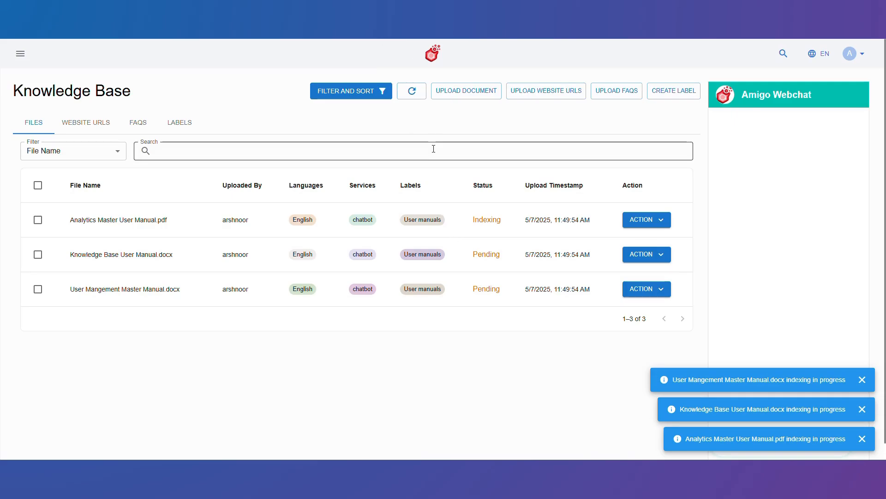
Refresh the files, switch to website URLs, and start a URL upload with Chatbot service and the default label.
click(410, 92)
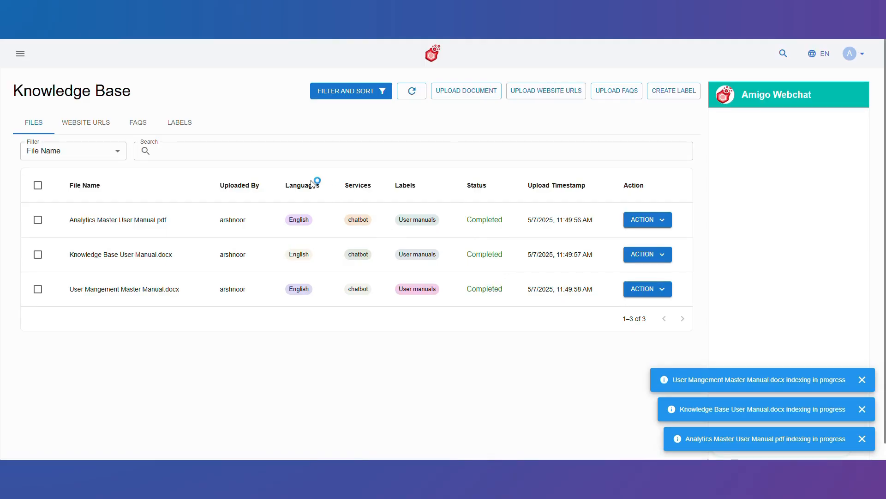
click(93, 128)
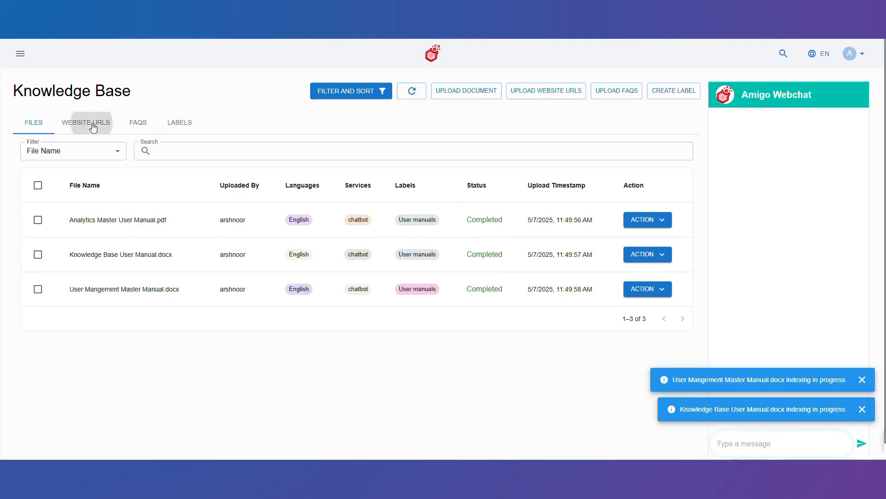
click(546, 90)
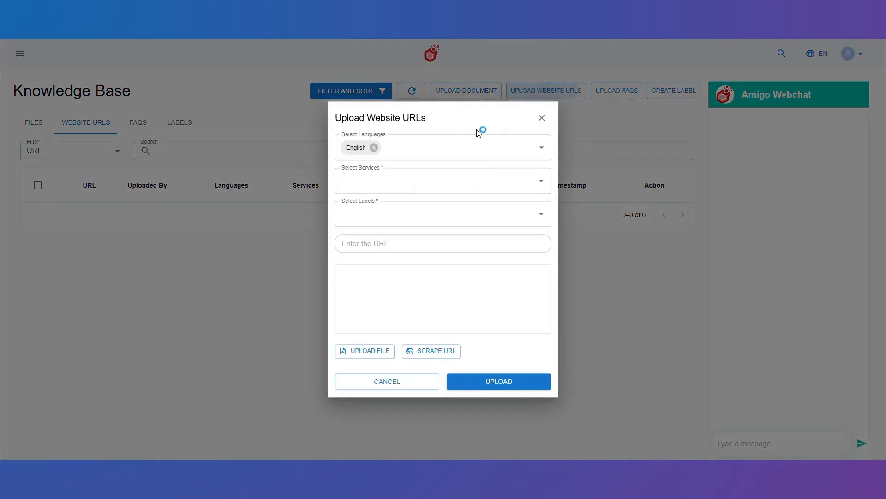
click(447, 180)
click(436, 238)
click(439, 214)
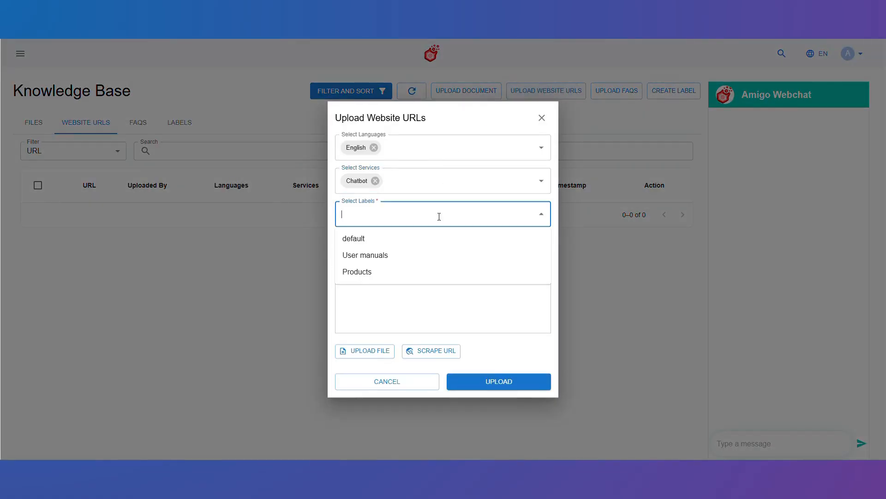
click(436, 243)
click(437, 240)
text(https://affinsys.com/)
key(Return)
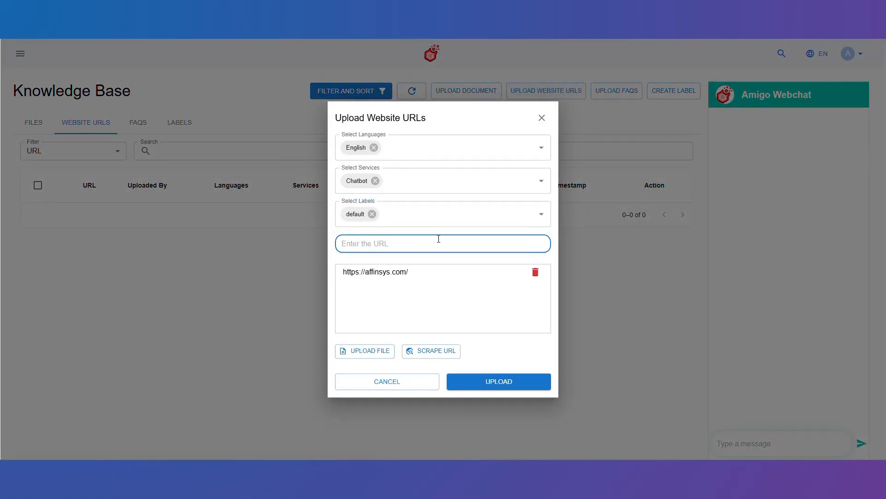
click(490, 382)
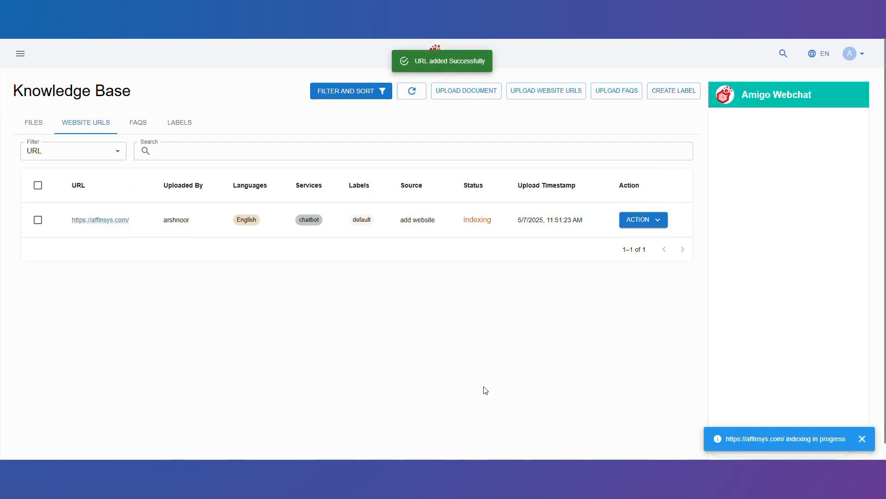
Refresh the list and start another URL upload with Chatbot and Handoff services and the Products label.
click(409, 93)
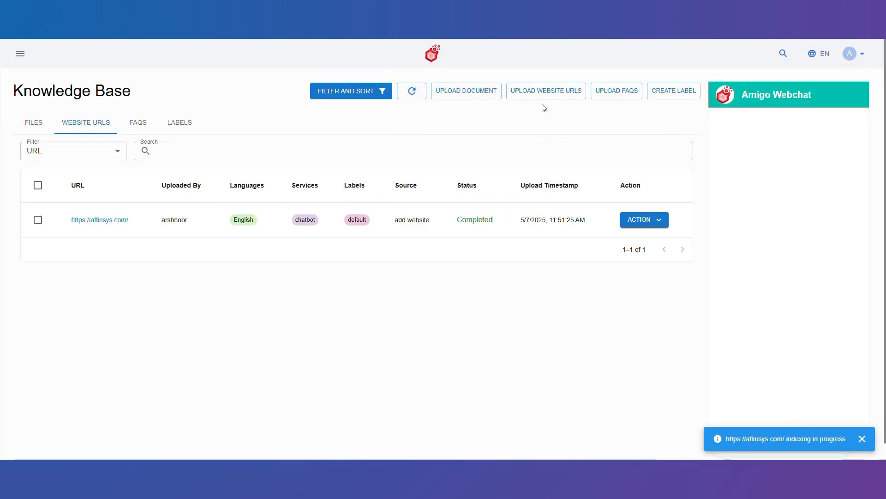
click(543, 90)
click(454, 187)
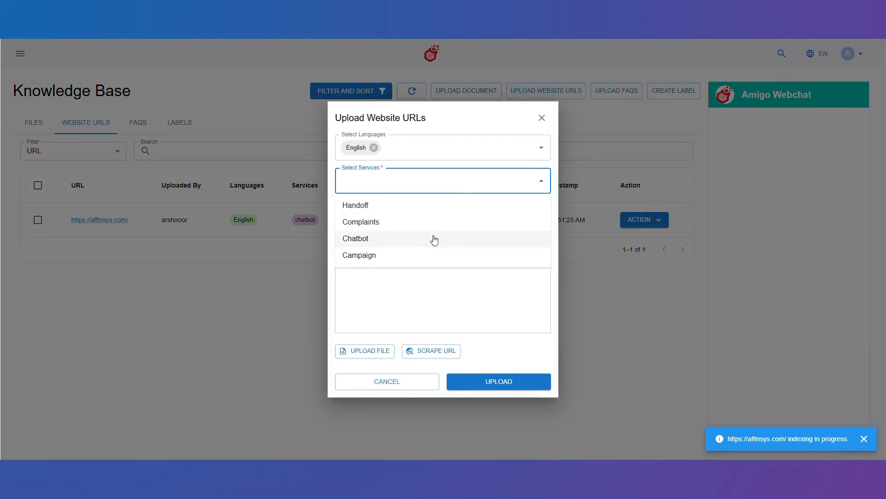
click(434, 238)
click(441, 187)
click(438, 205)
click(435, 213)
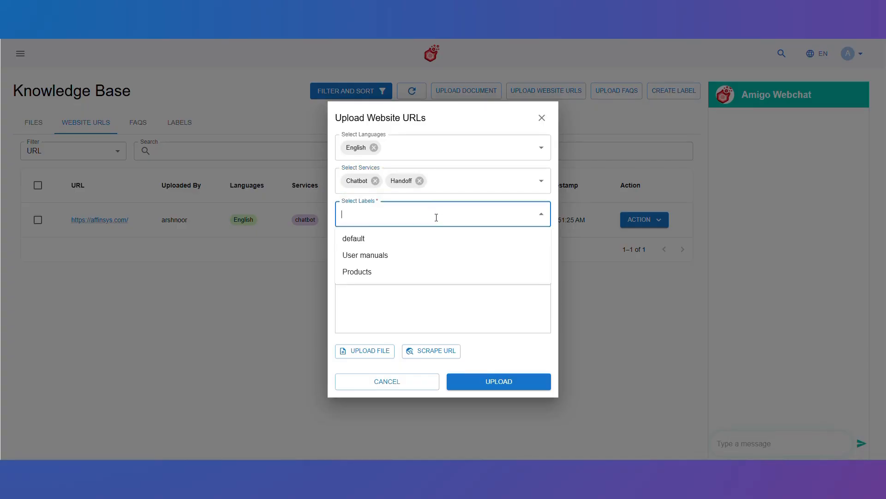
click(429, 272)
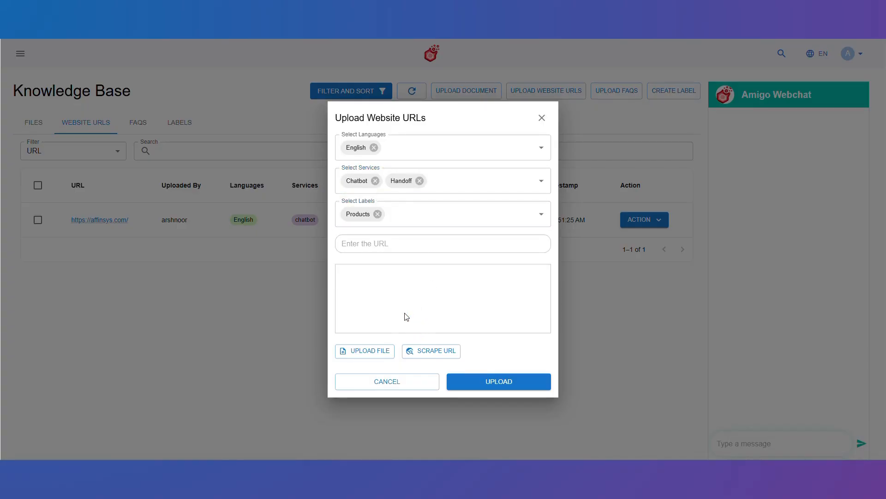
Switch to file upload, choose the clientdemoone_template CSV of URLs, and upload it.
click(373, 353)
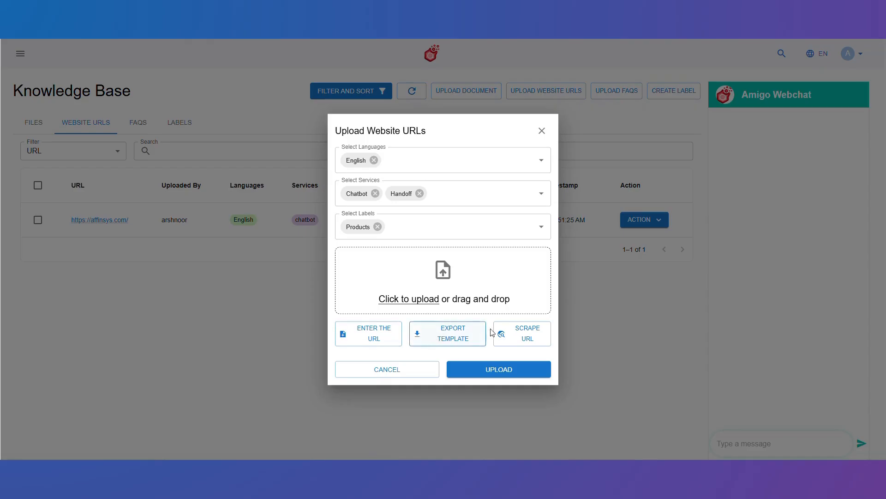
click(409, 304)
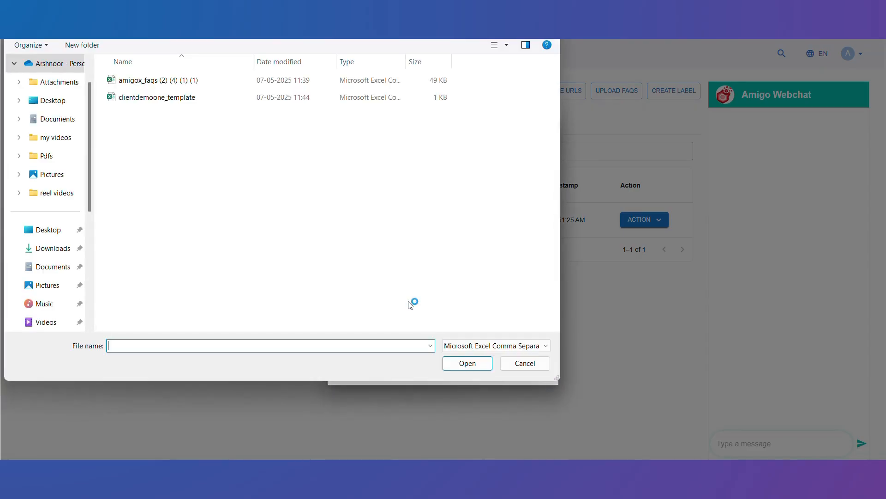
click(272, 98)
click(469, 363)
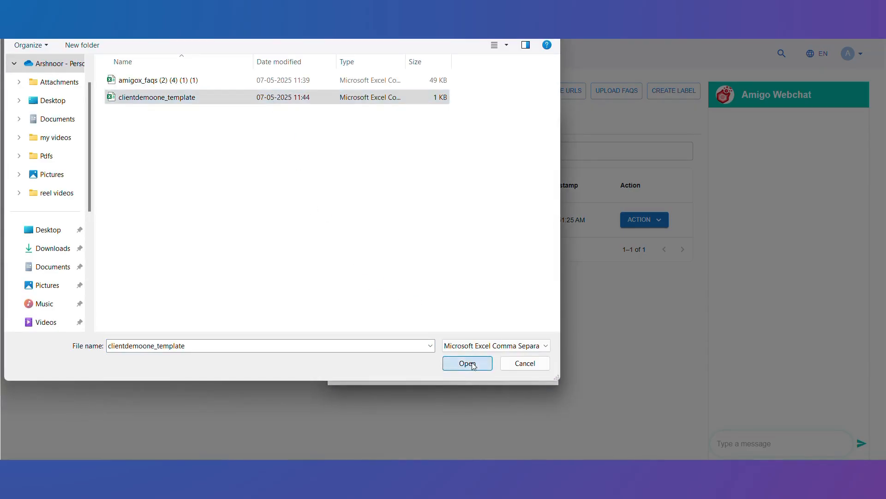
click(508, 371)
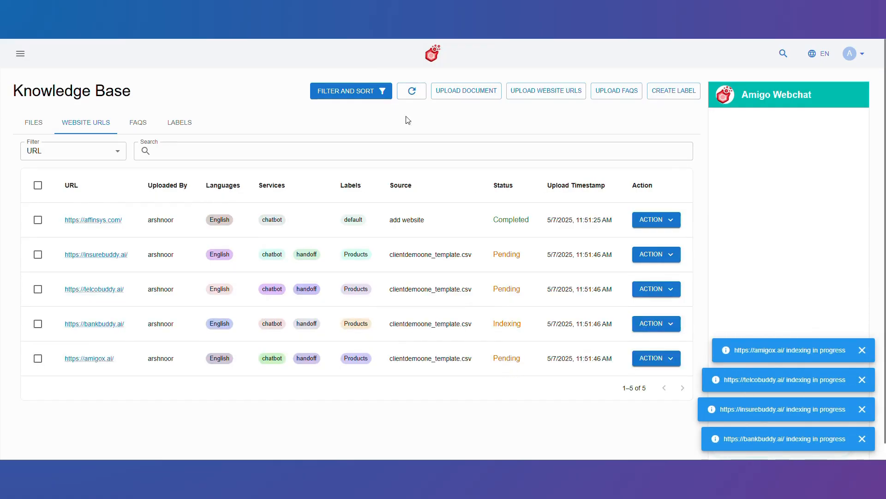
Refresh the URL list and ask the webchat "how can i block a user?".
click(412, 90)
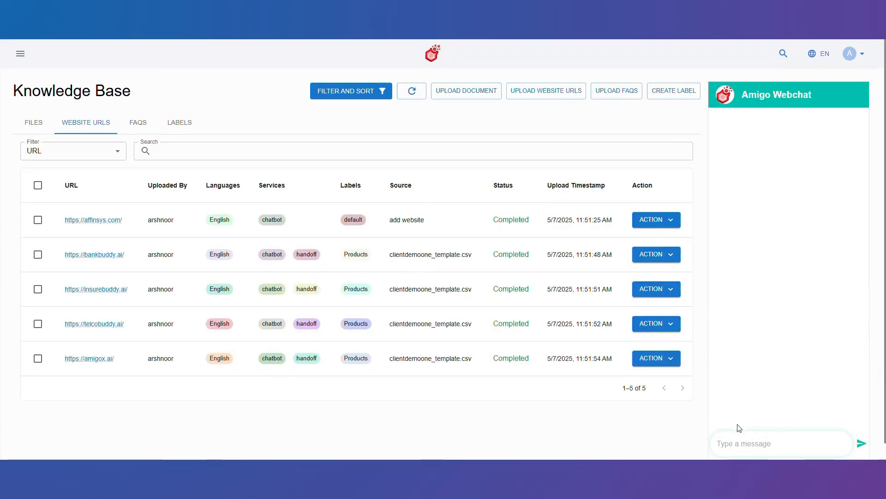
click(762, 444)
text(how can i block a us)
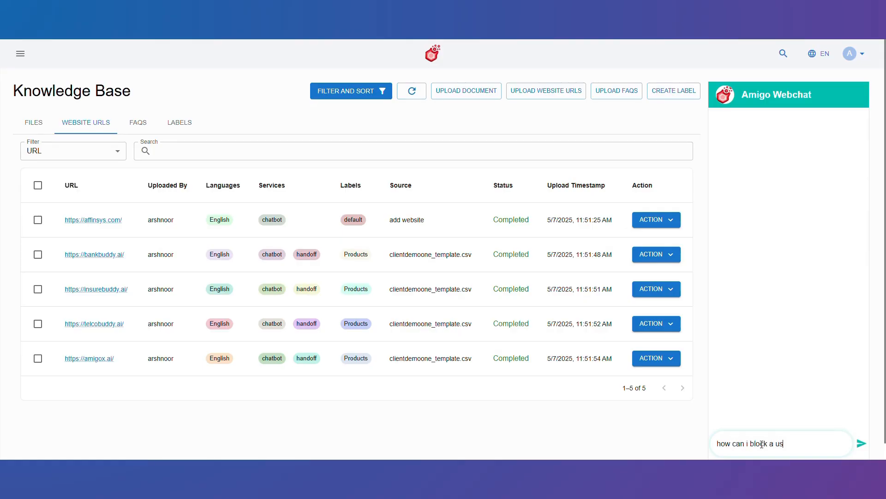
text(er?)
key(Return)
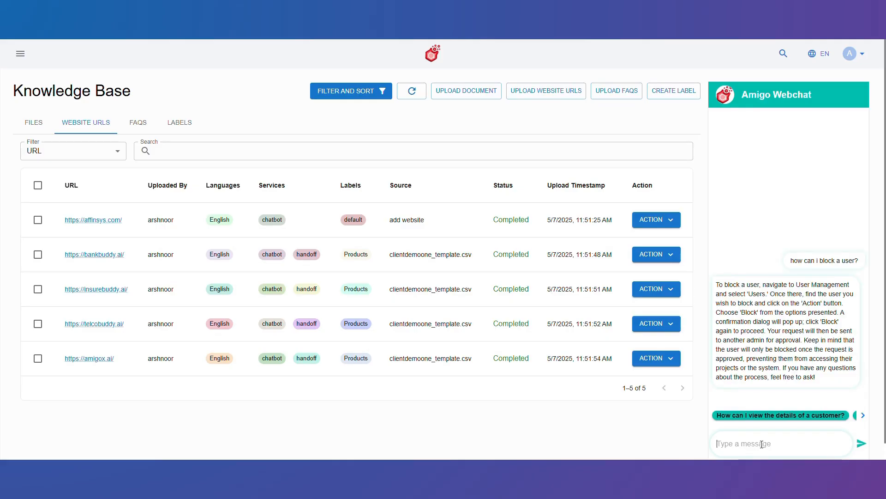
Ask the webchat "what are the products offered by affinsys?" and expand the side navigation menu.
click(863, 415)
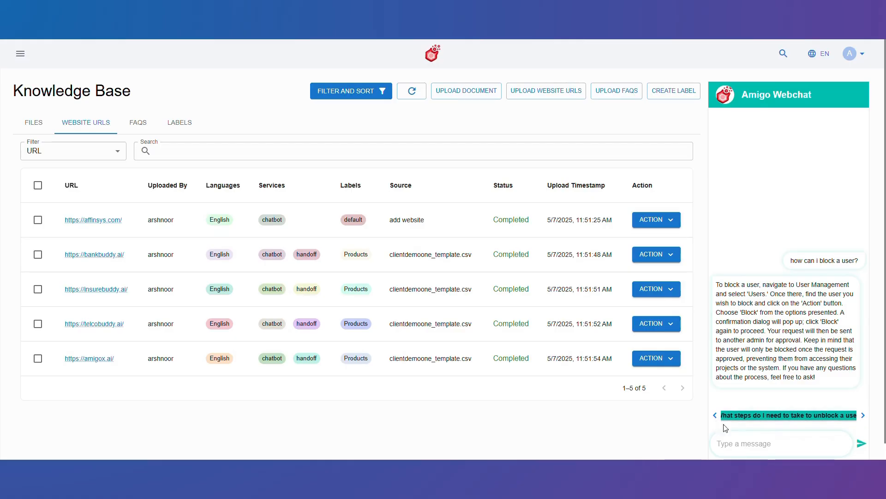
click(753, 447)
text(what are the products offered by affinsys?)
key(Return)
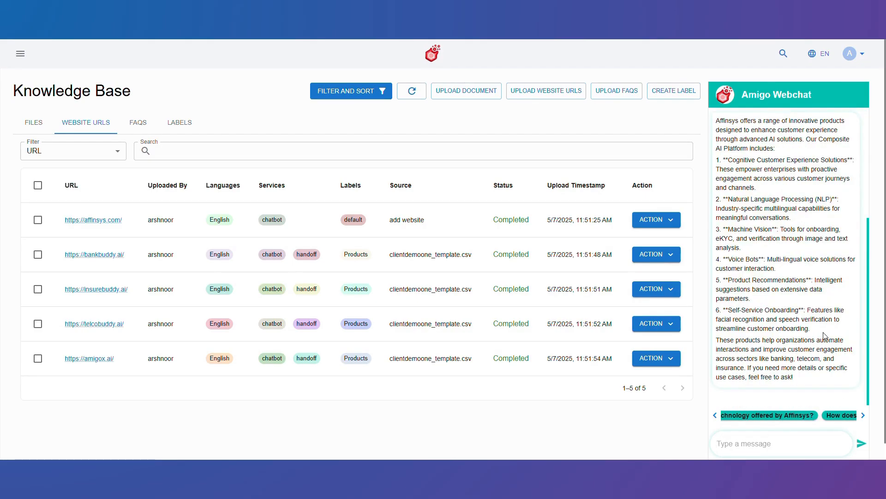
click(20, 54)
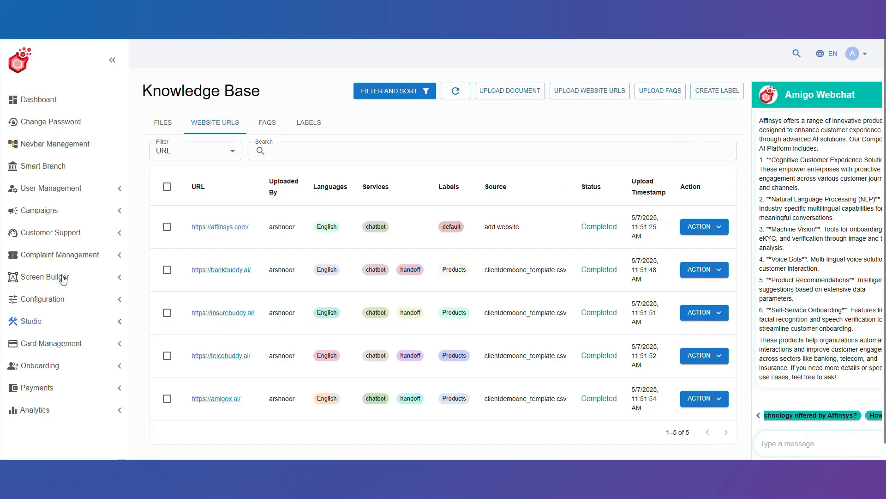
Open the Webchat channel's configuration.
click(80, 299)
scroll(71, 323, down, 2)
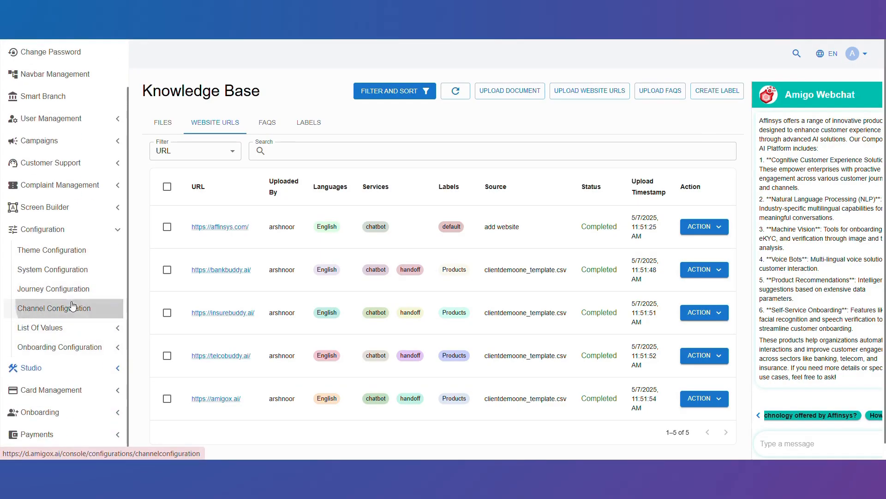
click(72, 305)
scroll(100, 369, down, 2)
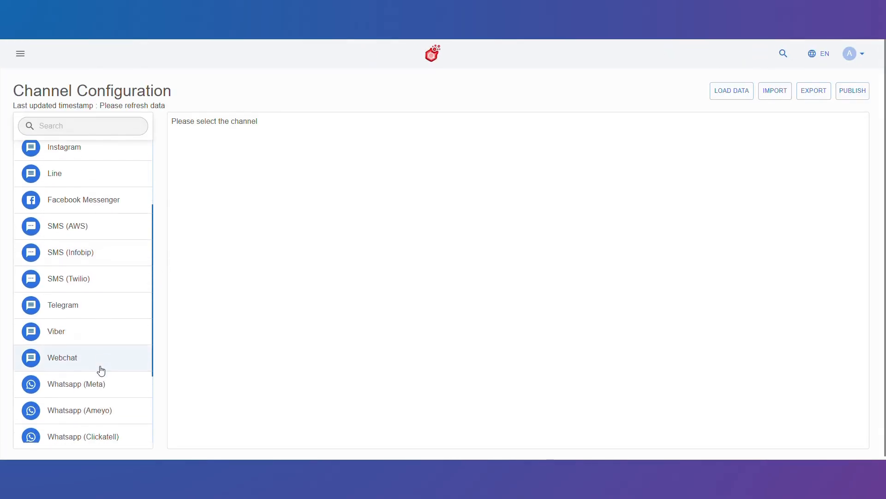
click(98, 350)
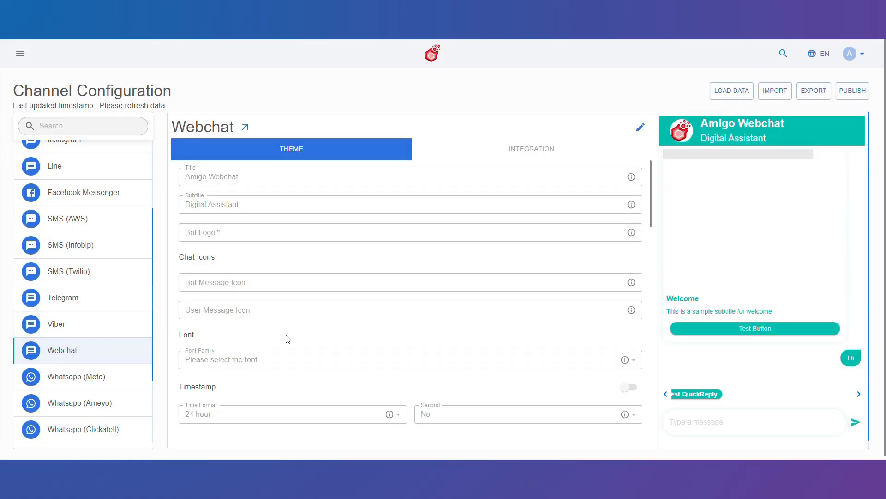
Edit the Webchat theme and set its title to BankBuddy.ai.
click(641, 129)
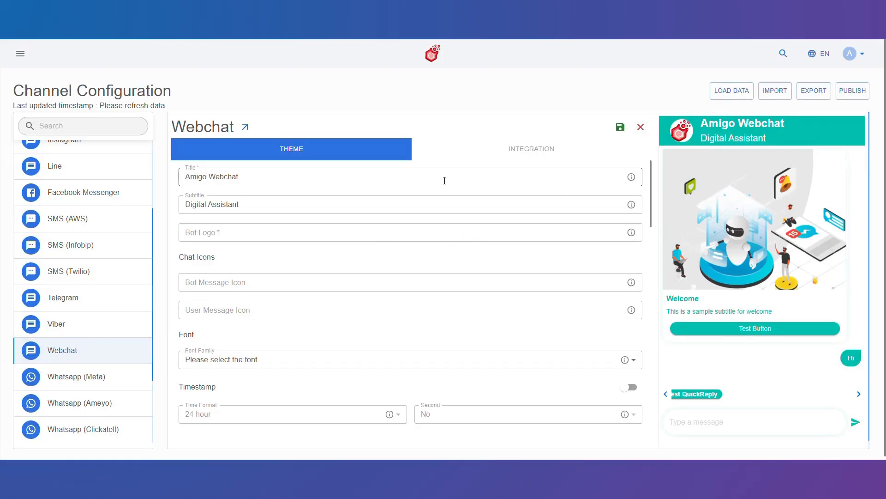
triple_click(443, 178)
key(BackSpace)
text(BankBuddy.ai)
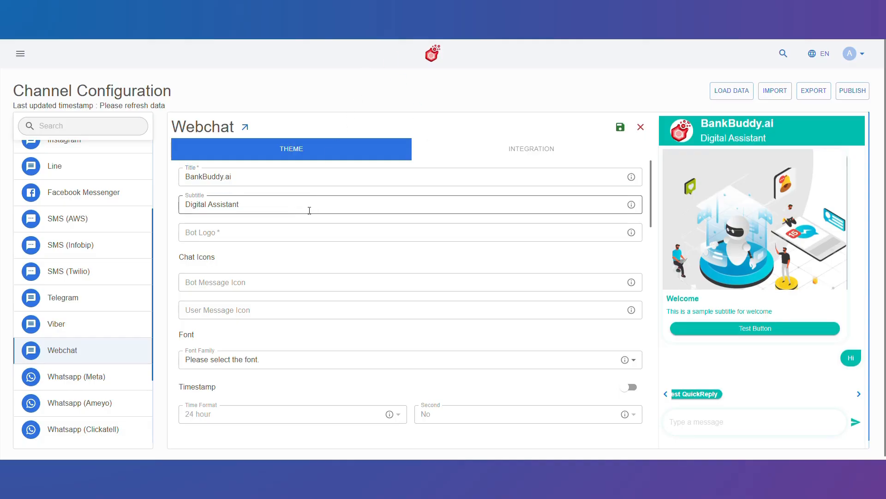
Paste the copied logo image URL into the Bot Logo field.
click(301, 233)
text(https://tse2.mm.bing.net/th?id=OIP.MdlcHpEil71sdlM29-f73wHaHa&pid=Api&P=0&h=180)
scroll(460, 281, down, 3)
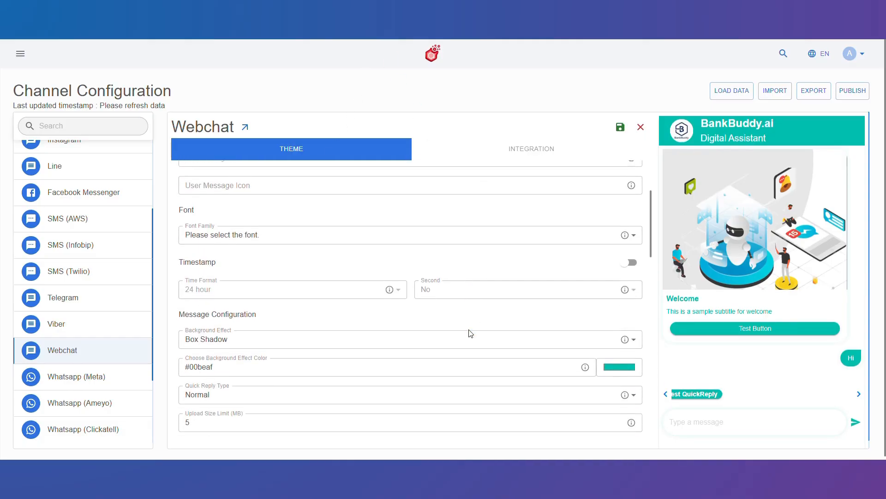
Sample the logo's colour with the eyedropper for the background effect colour and select the colour value.
click(619, 365)
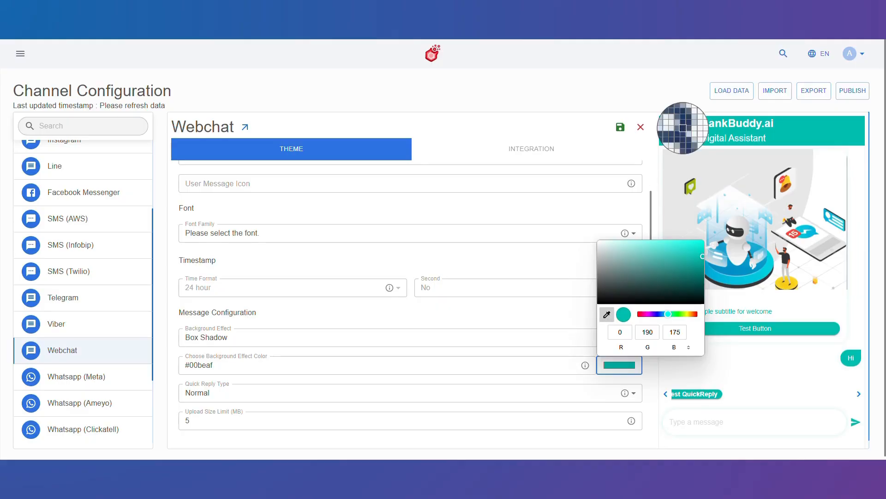
click(683, 132)
click(480, 367)
key(ctrl+a)
key(ctrl+c)
scroll(480, 367, down, 6)
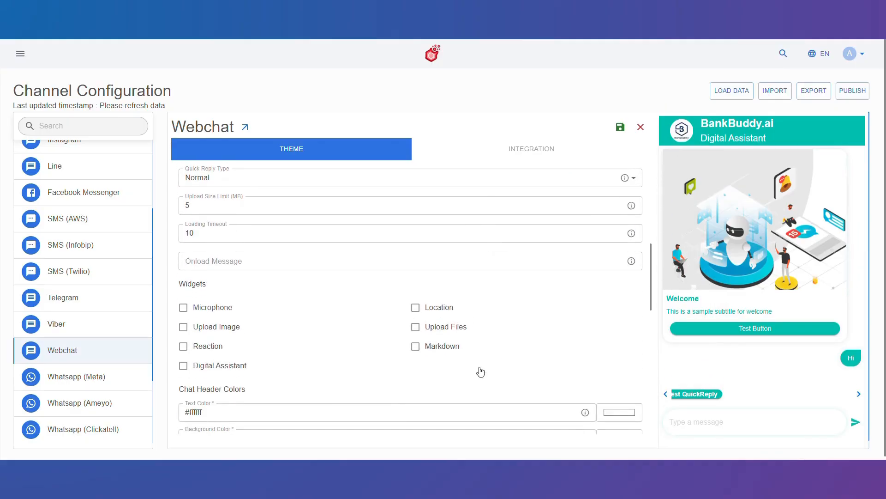
Enable the Upload Files, Markdown and Microphone widgets.
click(415, 303)
click(414, 284)
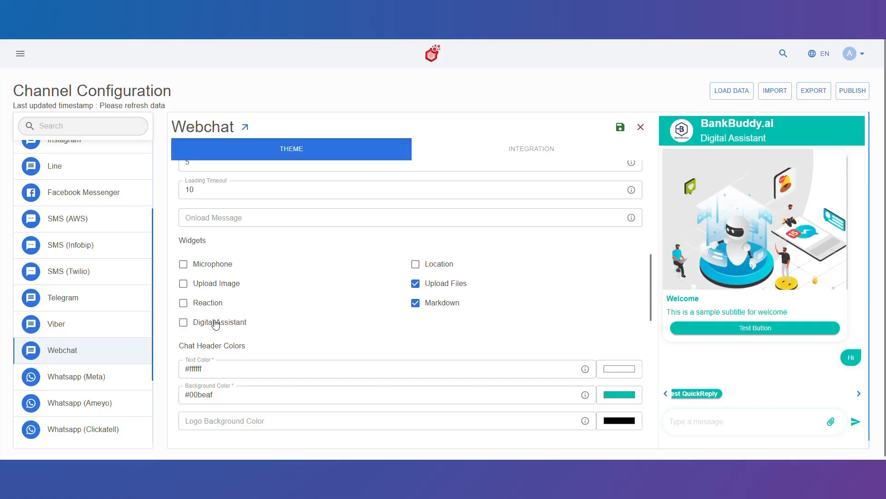
click(212, 265)
Paste the copied colour into the chat header background colour and save the Webchat theme.
scroll(354, 322, down, 2)
click(355, 321)
key(ctrl+a)
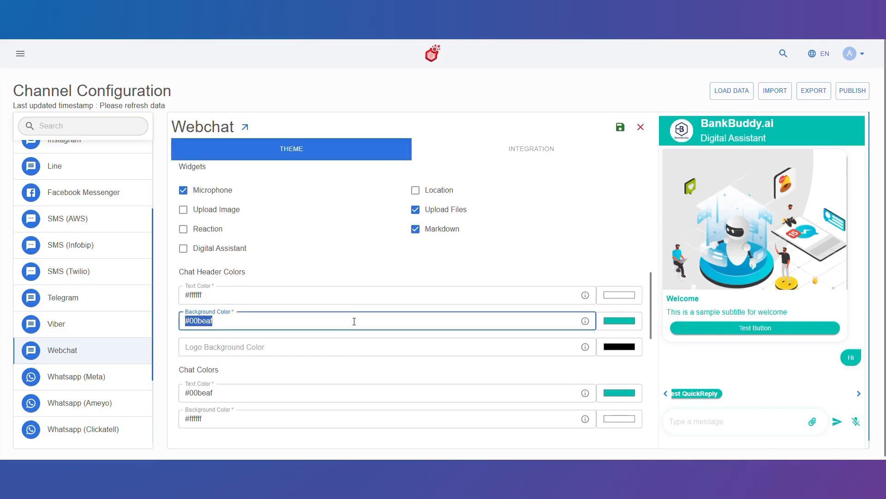
key(ctrl+v)
scroll(354, 321, down, 10)
click(514, 390)
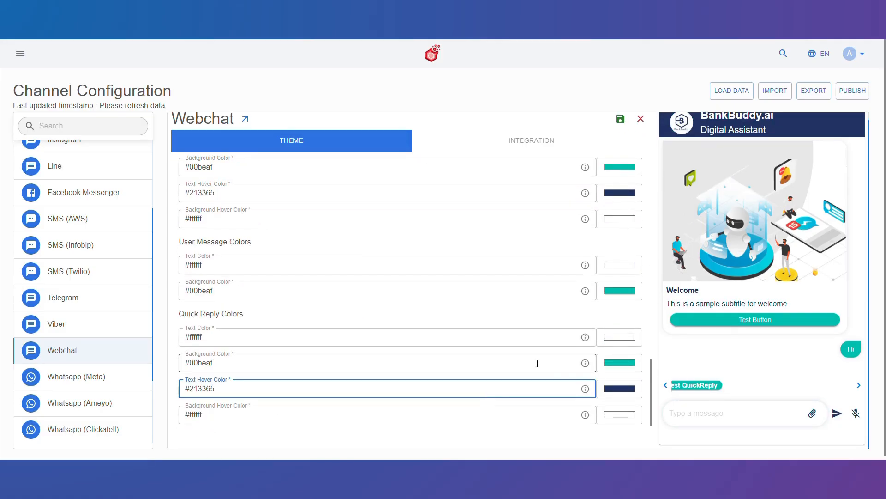
scroll(536, 365, up, 15)
click(620, 127)
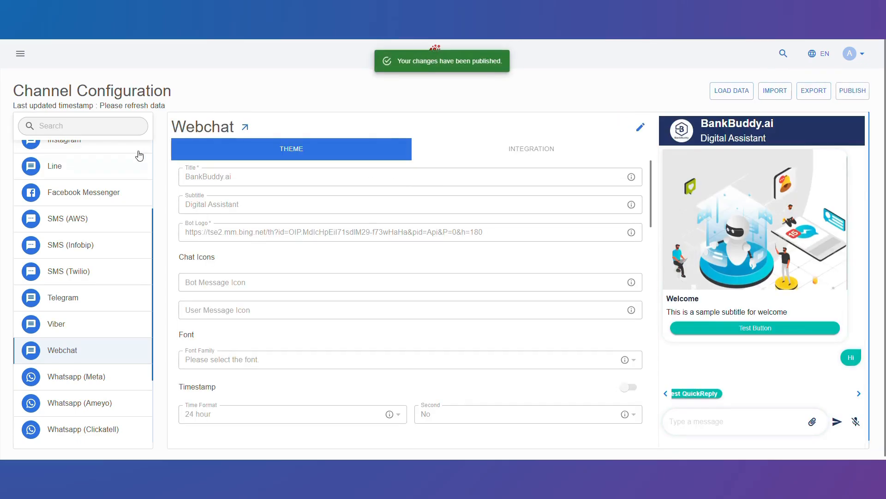
Open the Integration settings and copy the SDK stylesheet link snippet.
scroll(139, 154, down, 2)
click(525, 151)
scroll(434, 301, down, 6)
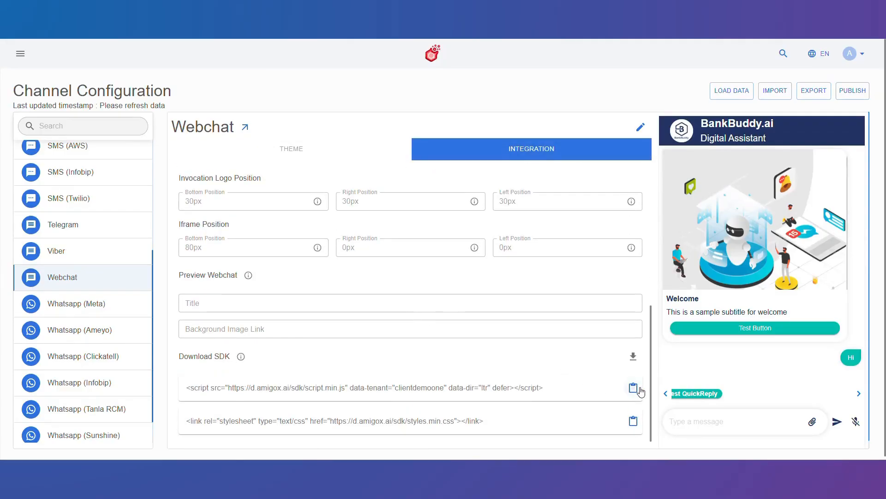
click(632, 420)
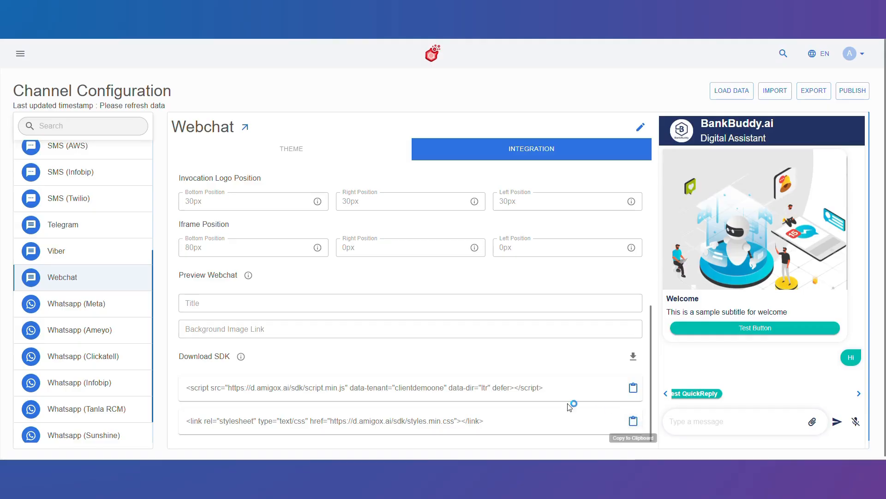
Return to the Knowledge Base page under Studio's NLU section.
scroll(500, 376, up, 6)
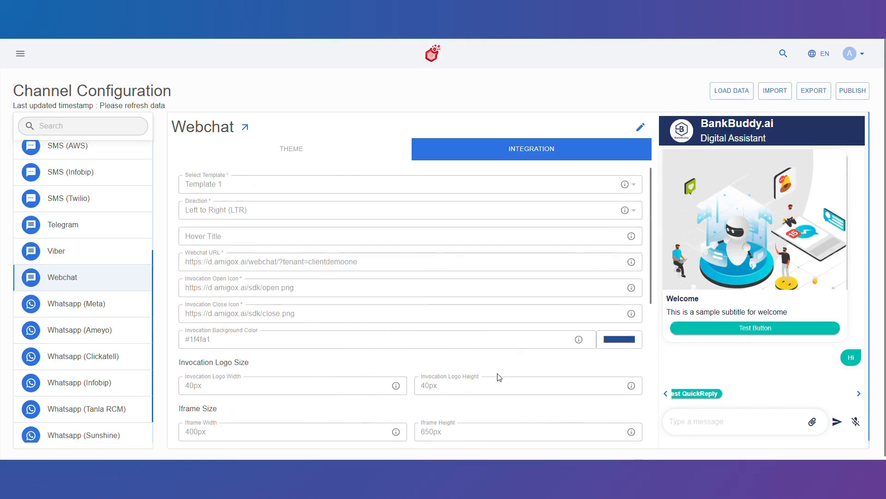
click(20, 54)
click(67, 321)
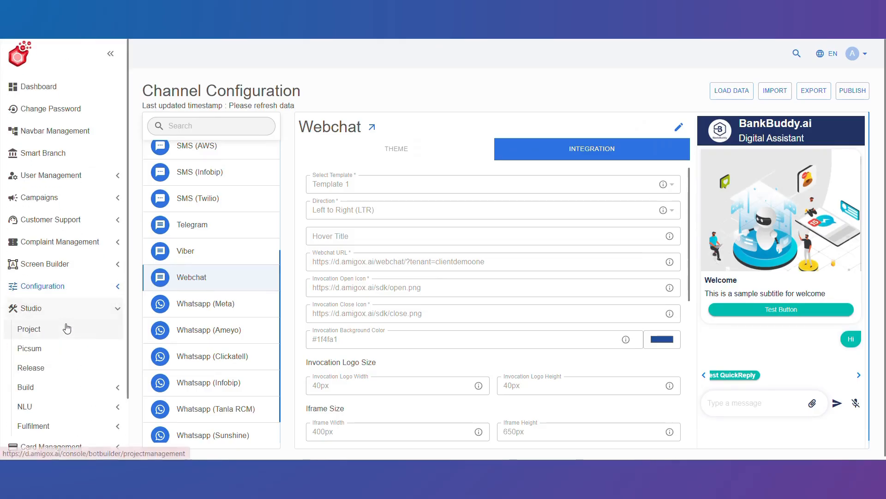
scroll(68, 328, down, 1)
click(65, 345)
scroll(65, 352, down, 1)
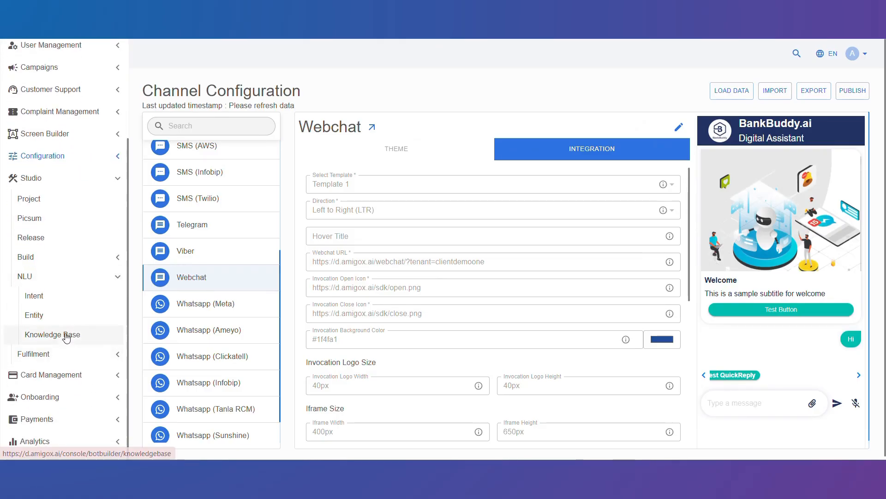
click(65, 333)
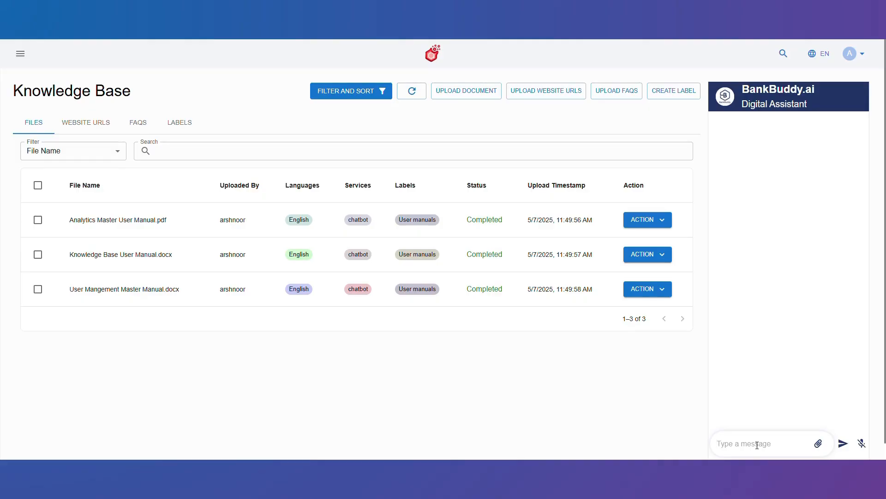
Ask the webchat "how can a make a new user?".
text(how can a make a new user?)
key(Return)
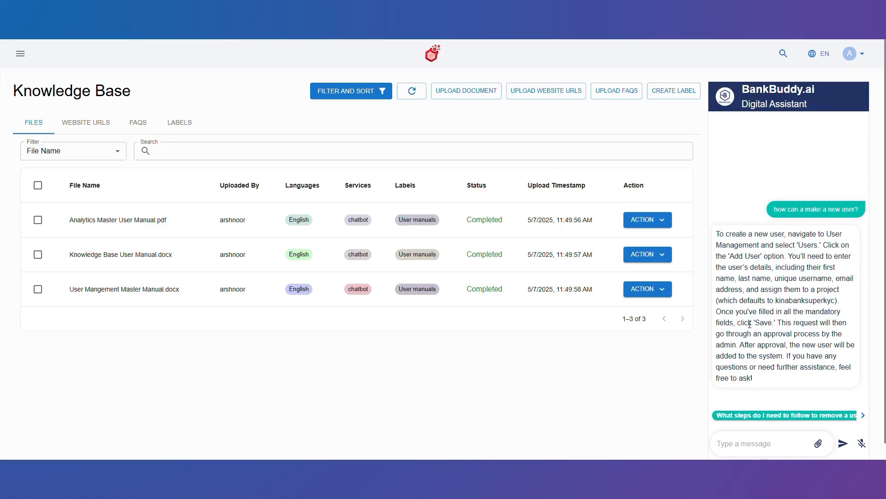
click(747, 418)
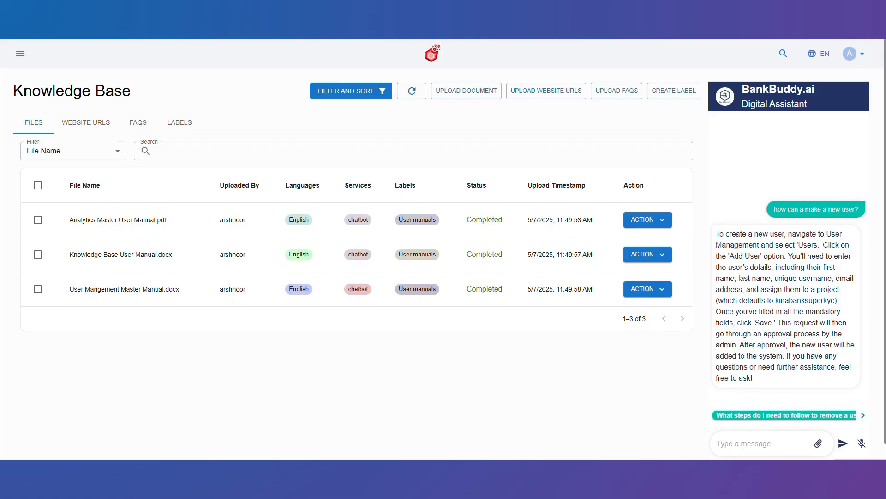